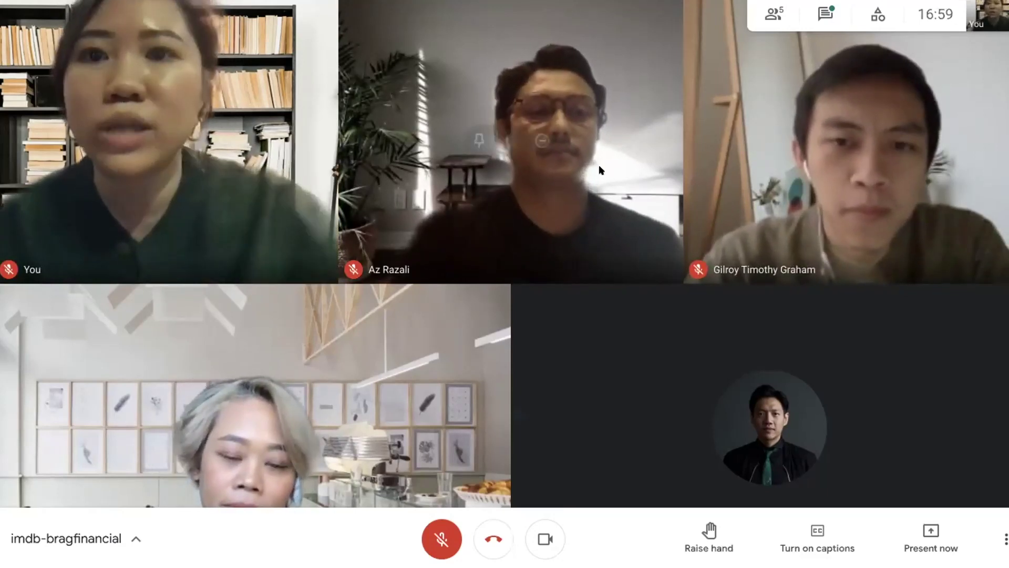
On the Trello board, assign the second listed board member to the "Virtual Background - BRAG Financial" card and move it from Backlog to In Progress.
mouse_move(598, 165)
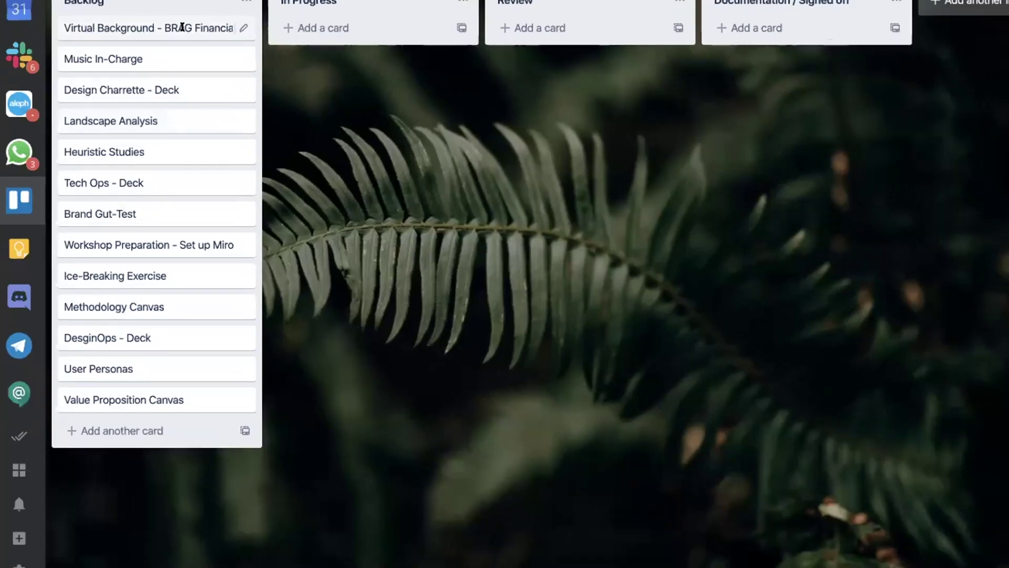
key("e")
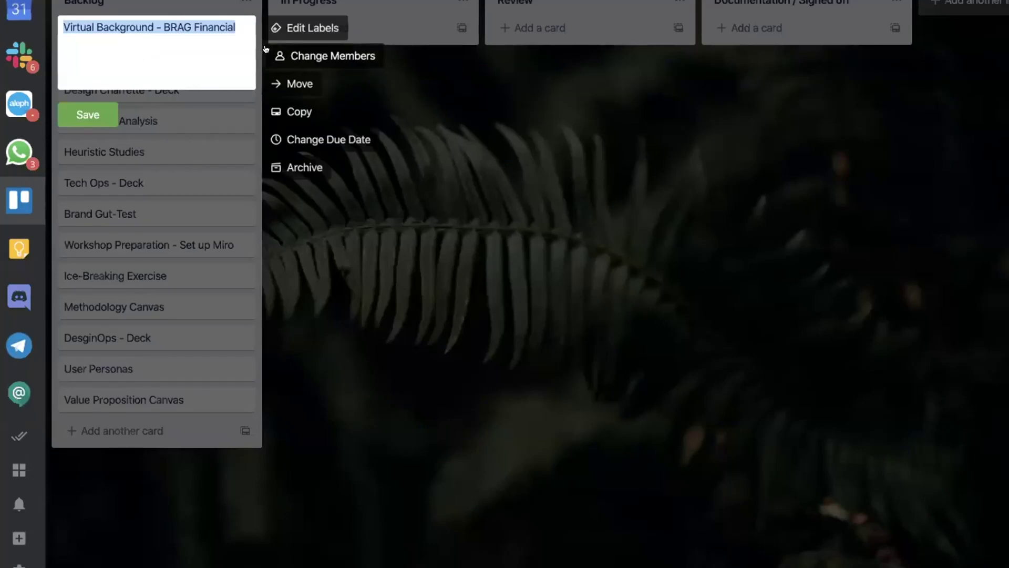
left_click(333, 55)
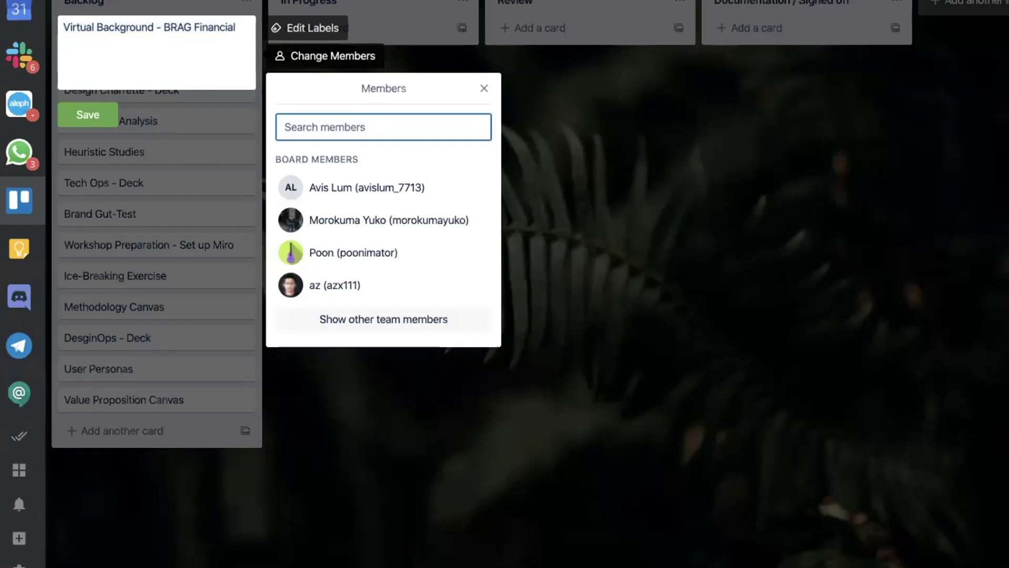
left_click(306, 220)
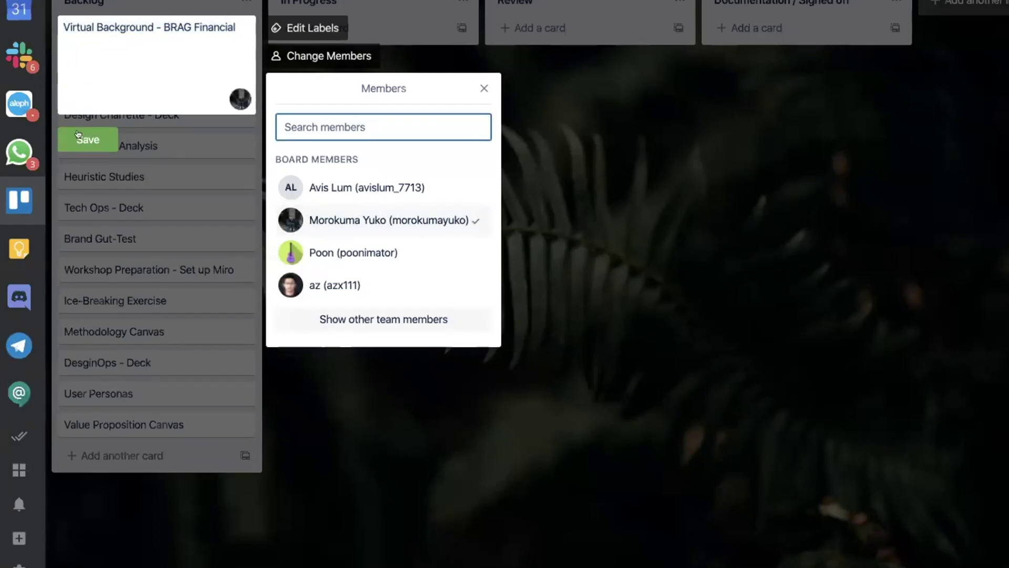
left_click(140, 71)
left_click(88, 139)
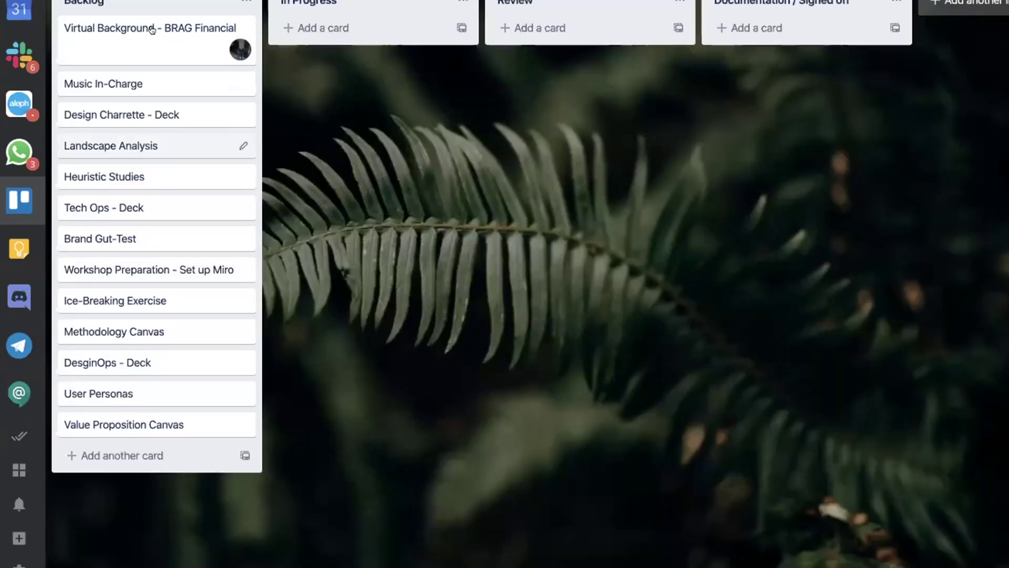
left_click_drag(121, 27, 394, 22)
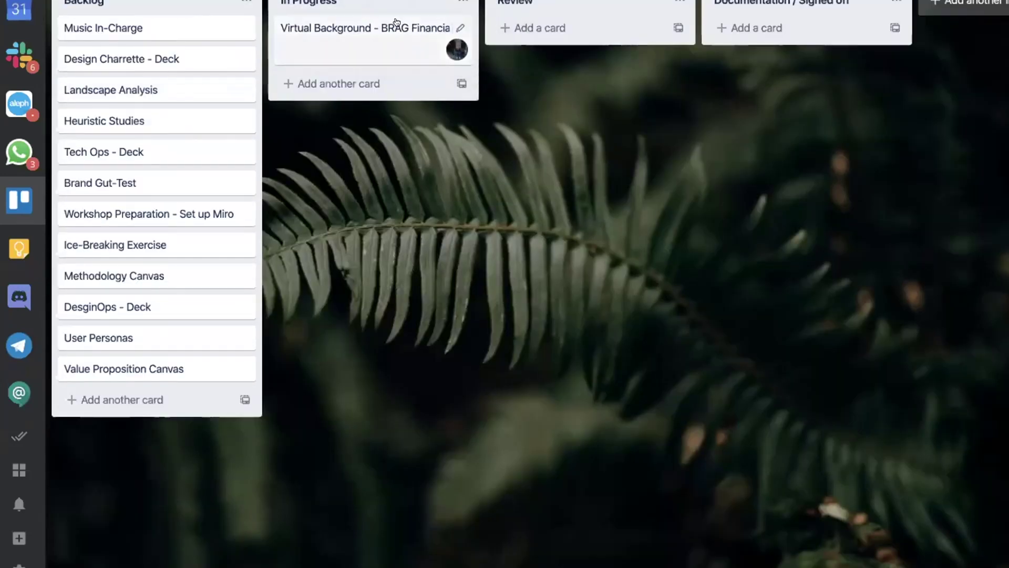
Assign the fourth listed board member to the "Music In-Charge" card and move it from Backlog to the end of In Progress.
left_click(173, 27)
key("Escape")
key("e")
left_click(287, 56)
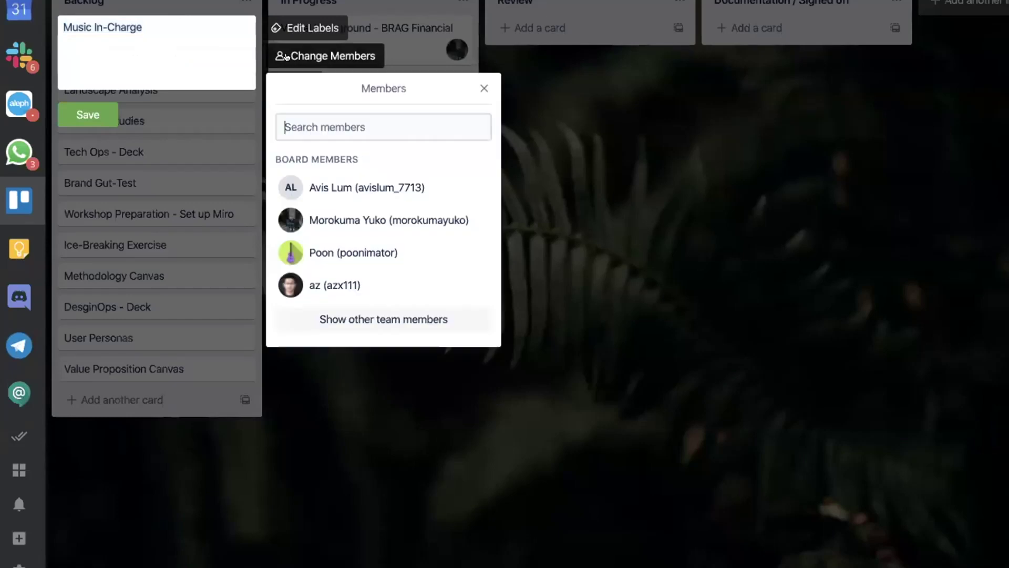
left_click(300, 279)
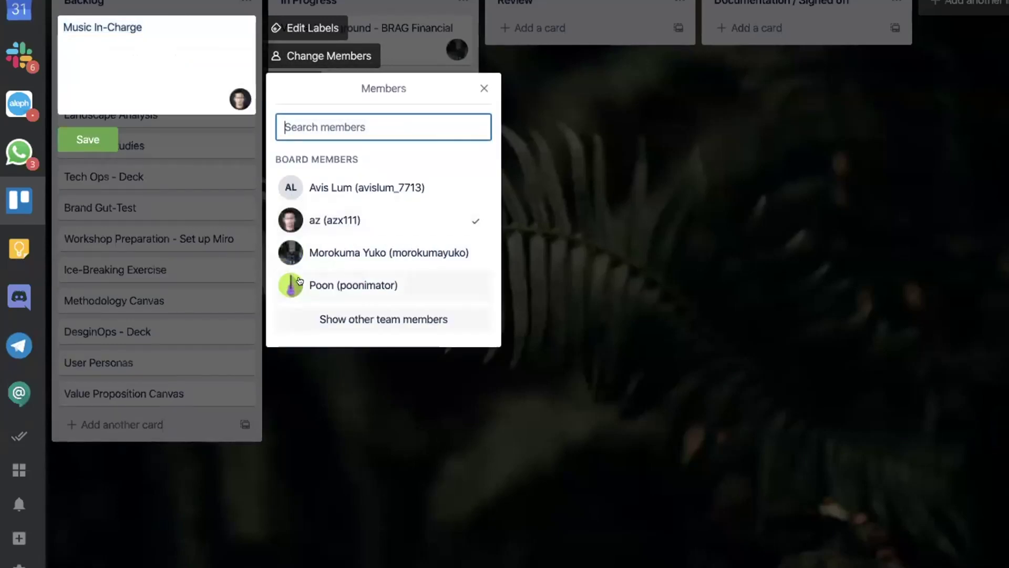
left_click(198, 215)
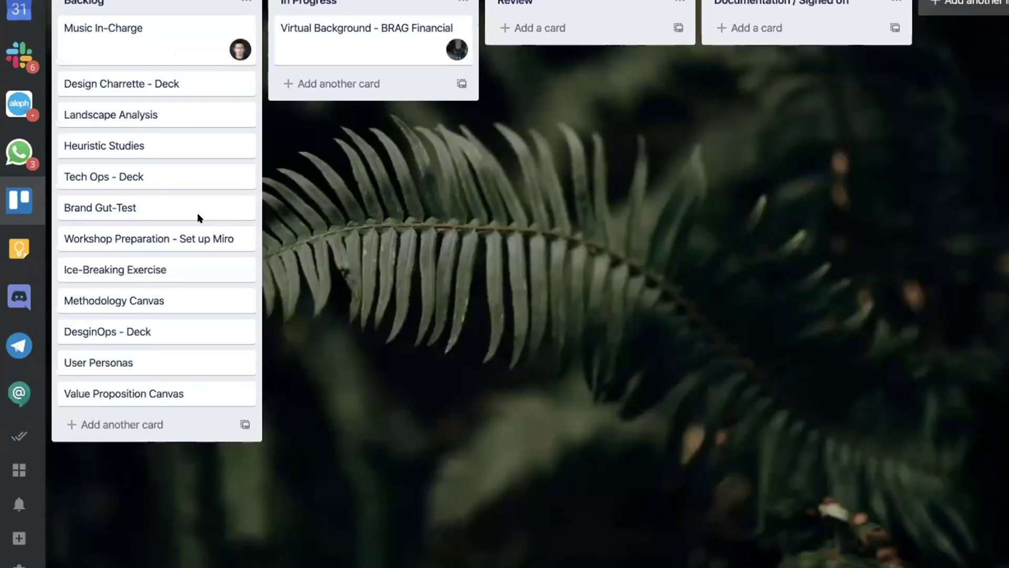
left_click_drag(164, 31, 376, 79)
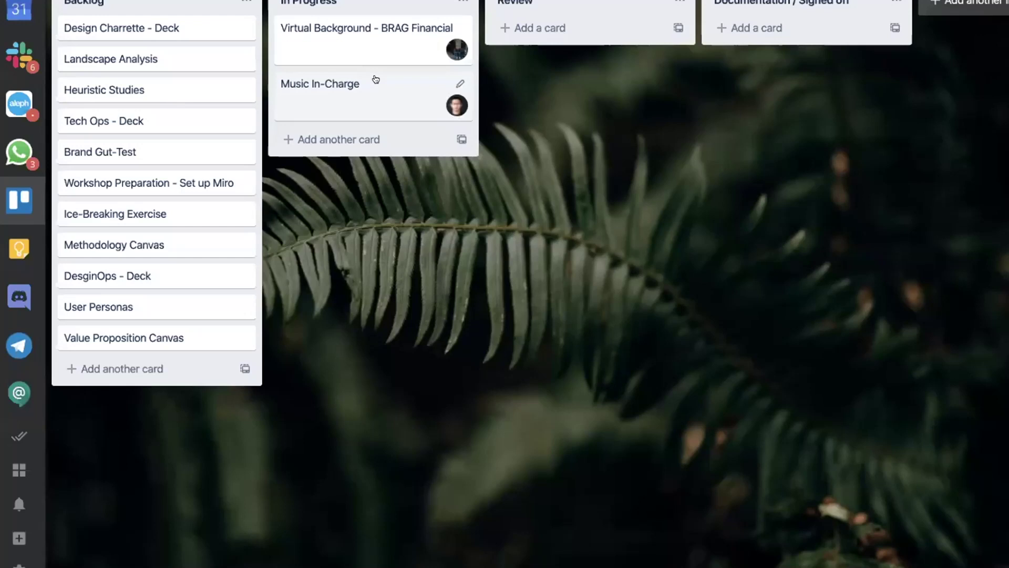
Assign the third listed board member to the "Design Charrette - Deck" card and move it from Backlog to the end of In Progress.
right_click(182, 17)
left_click(290, 52)
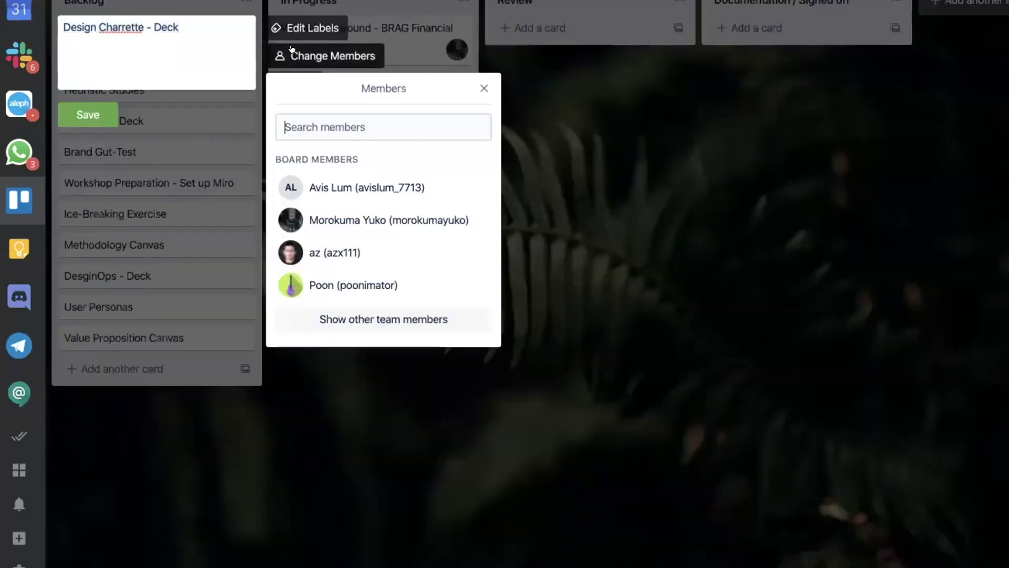
left_click(328, 247)
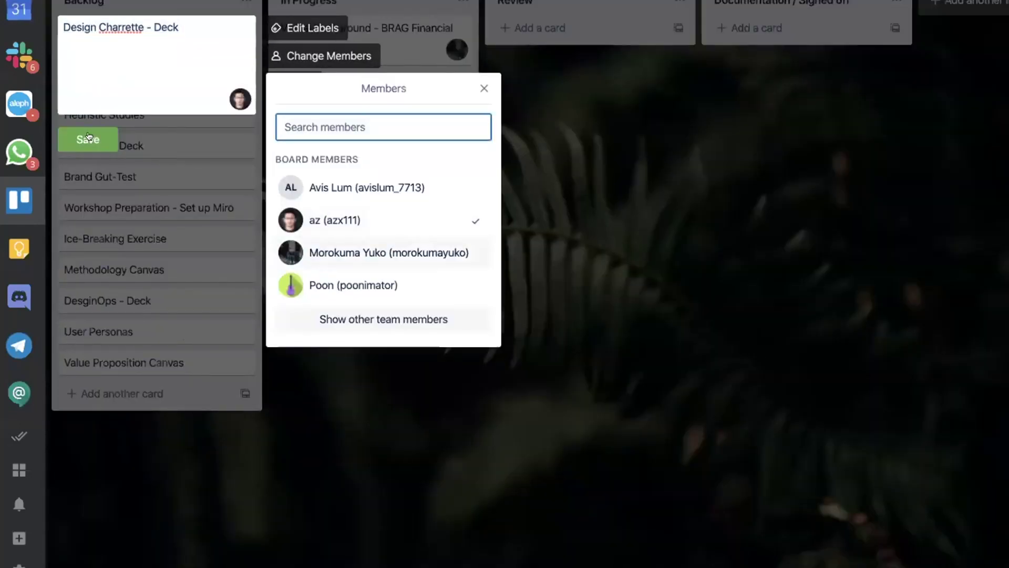
key("Escape")
left_click_drag(124, 37, 326, 140)
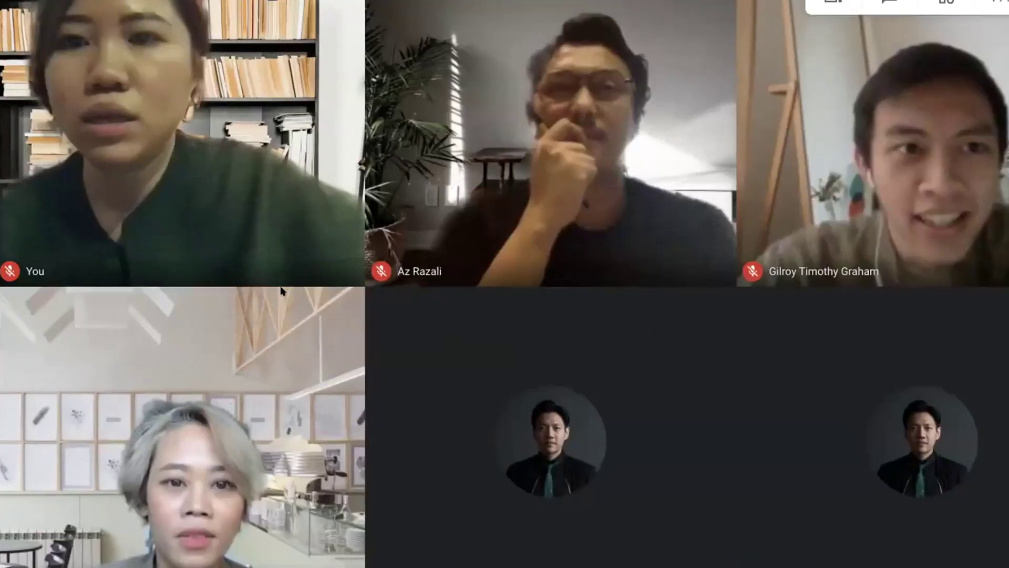
Add a new card titled "icon at zeplin" at the end of the Backlog list.
mouse_move(272, 328)
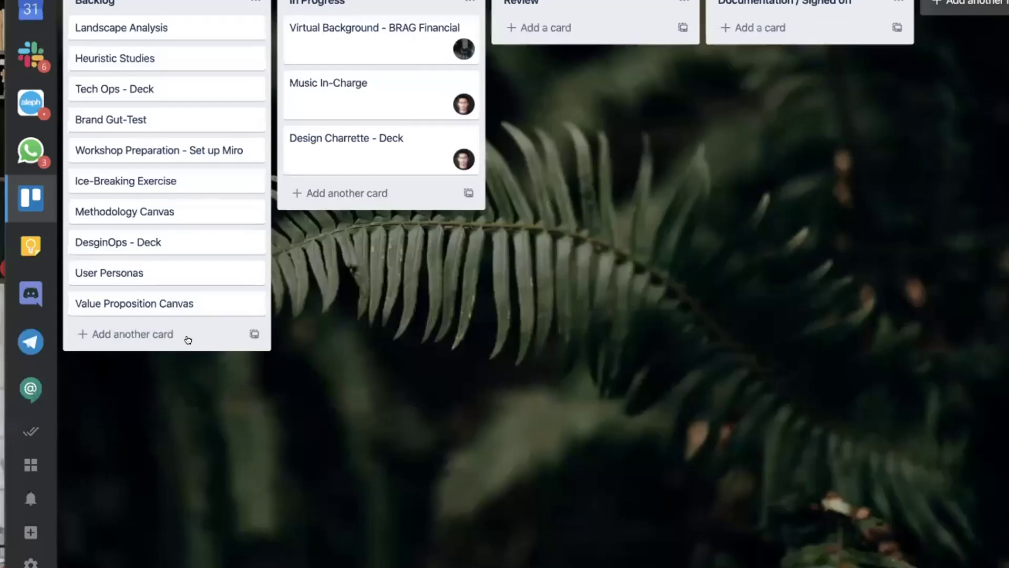
left_click(107, 331)
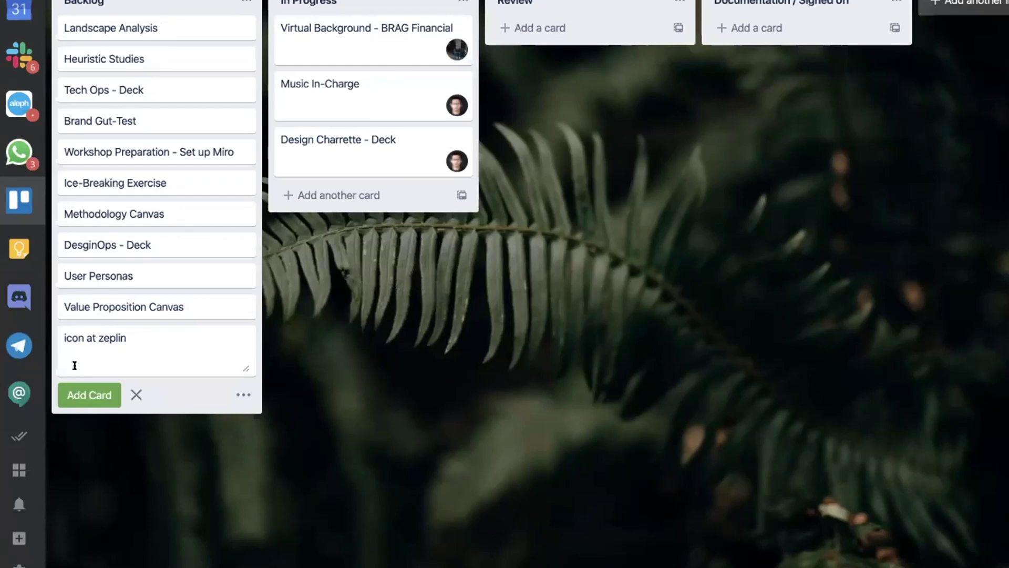
left_click(93, 394)
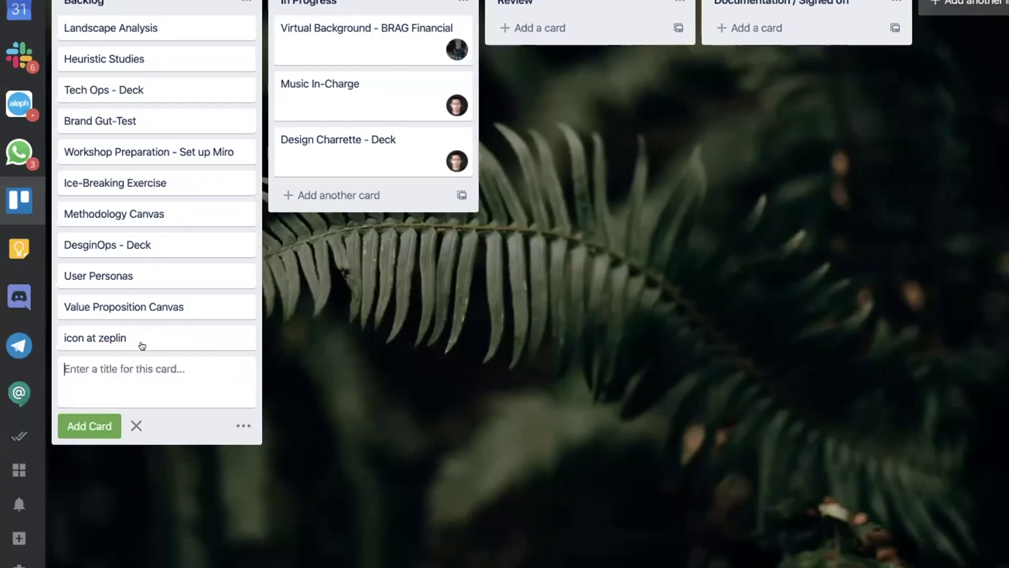
Assign the member responsible for "Design Charrette - Deck" to the "icon at zeplin" card and move it to the end of In Progress.
right_click(142, 342)
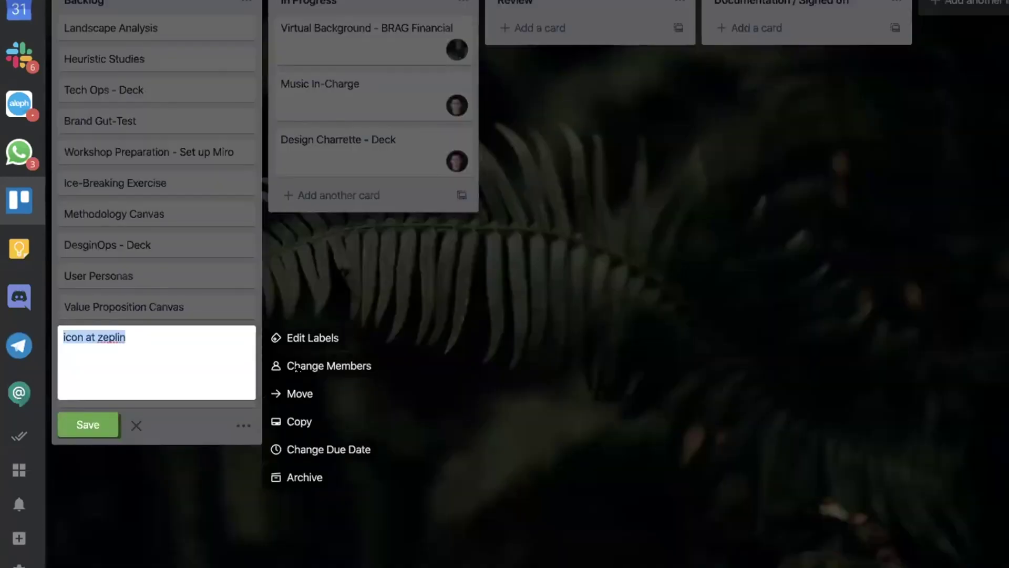
left_click(333, 365)
left_click(336, 253)
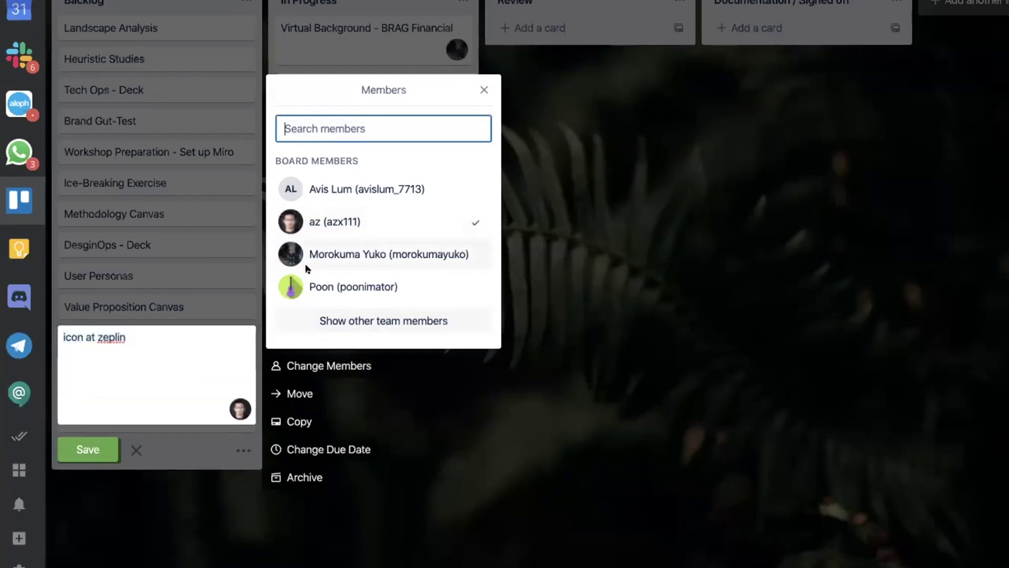
left_click(87, 437)
left_click_drag(117, 342, 338, 193)
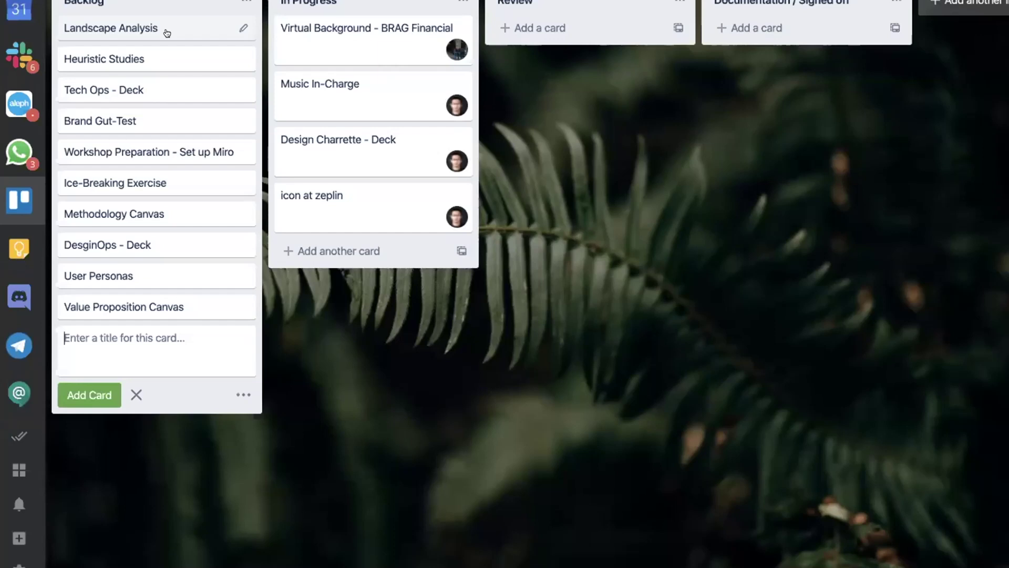
Assign the third listed board member to the "Landscape Analysis" card and move it from Backlog to the end of In Progress.
right_click(166, 34)
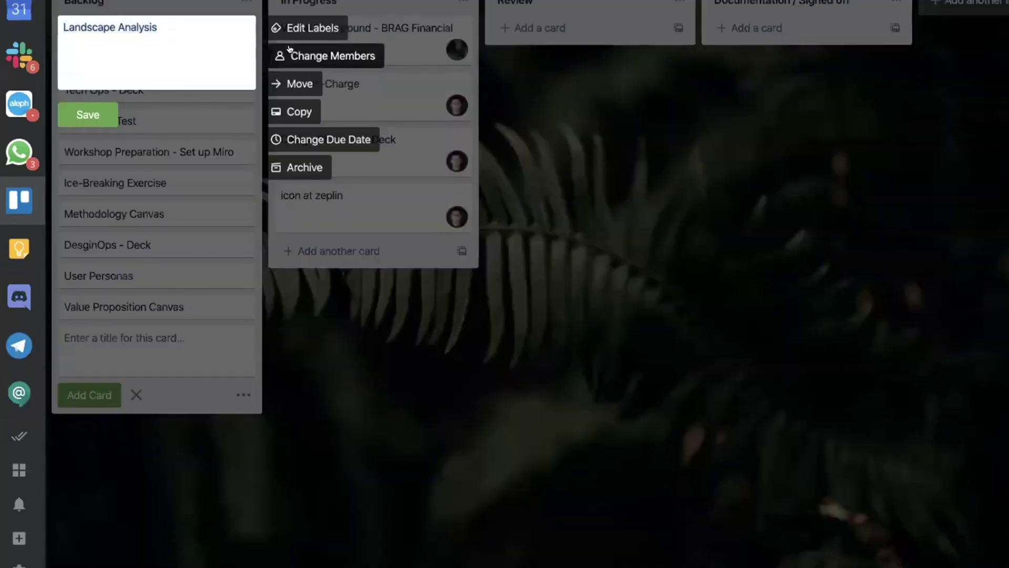
left_click(288, 53)
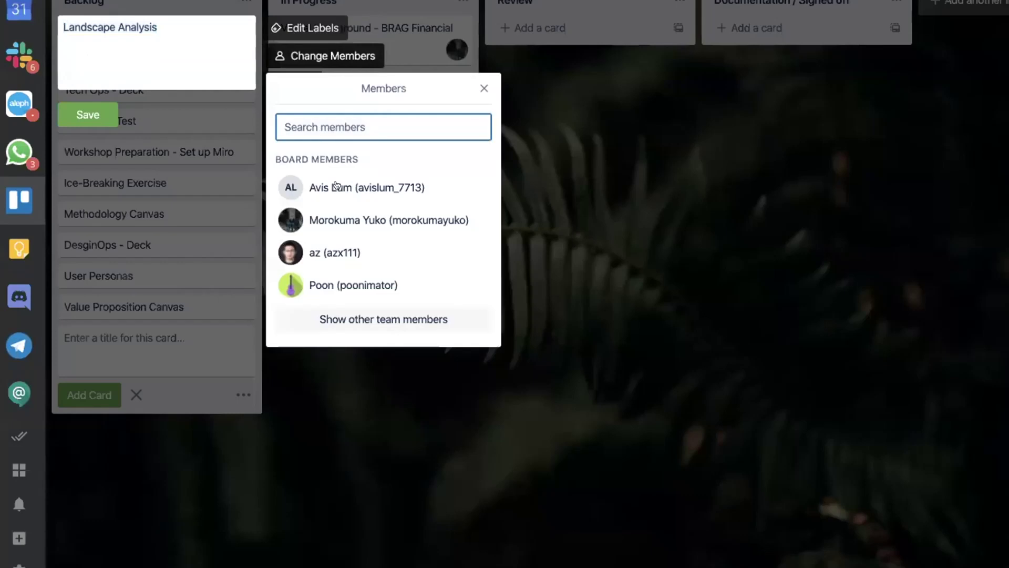
left_click(324, 253)
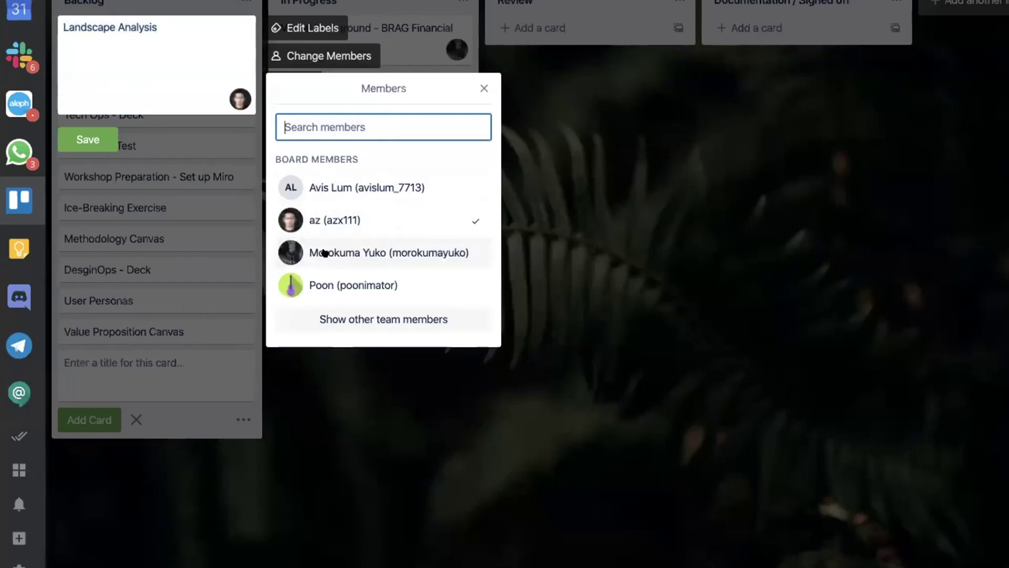
left_click(103, 143)
left_click_drag(136, 44, 336, 279)
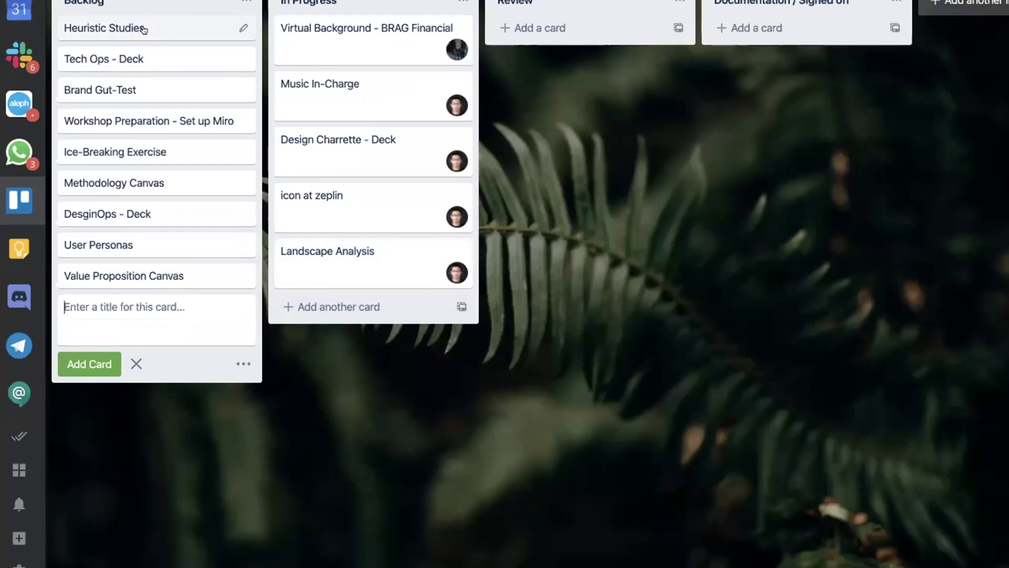
Assign the third listed board member to the "Heuristic Studies" card and move it from Backlog to the end of In Progress.
key("e")
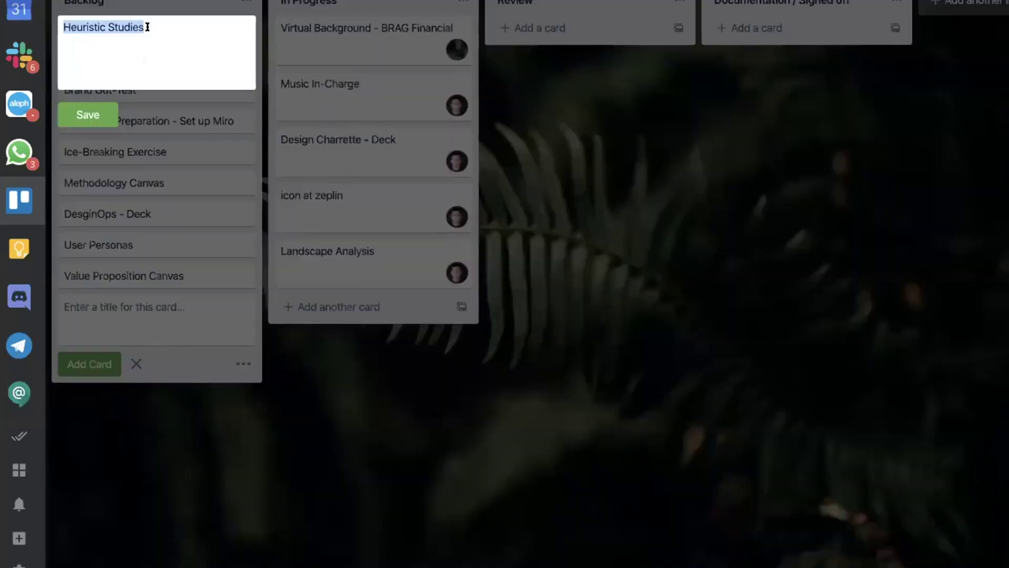
left_click(294, 55)
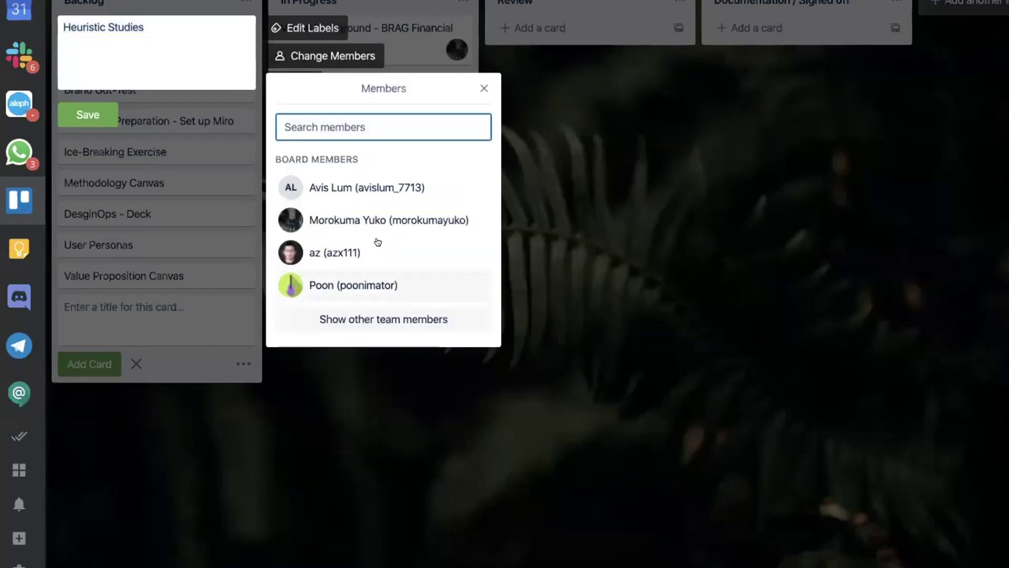
left_click(367, 252)
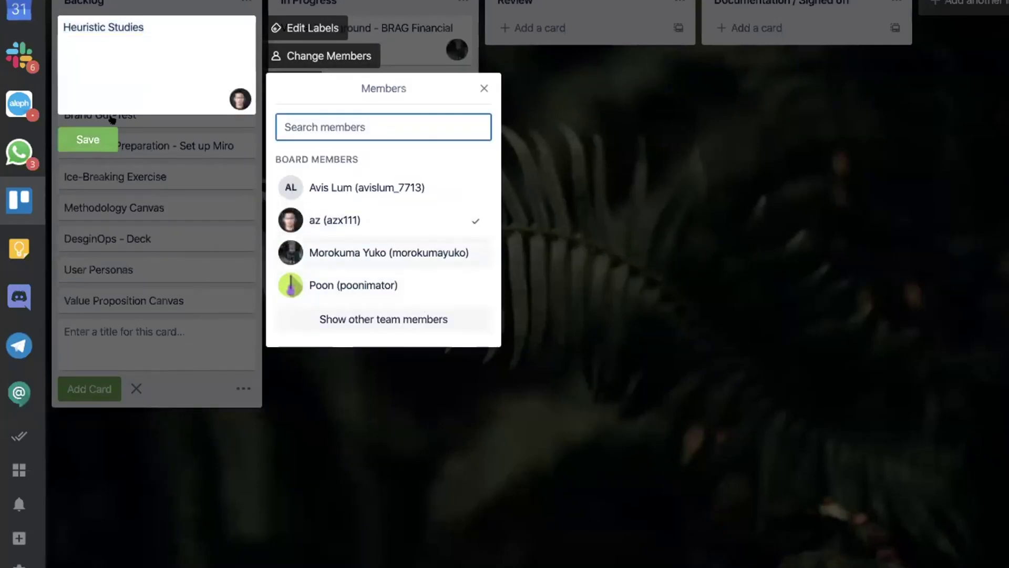
left_click(105, 141)
left_click_drag(126, 27, 349, 302)
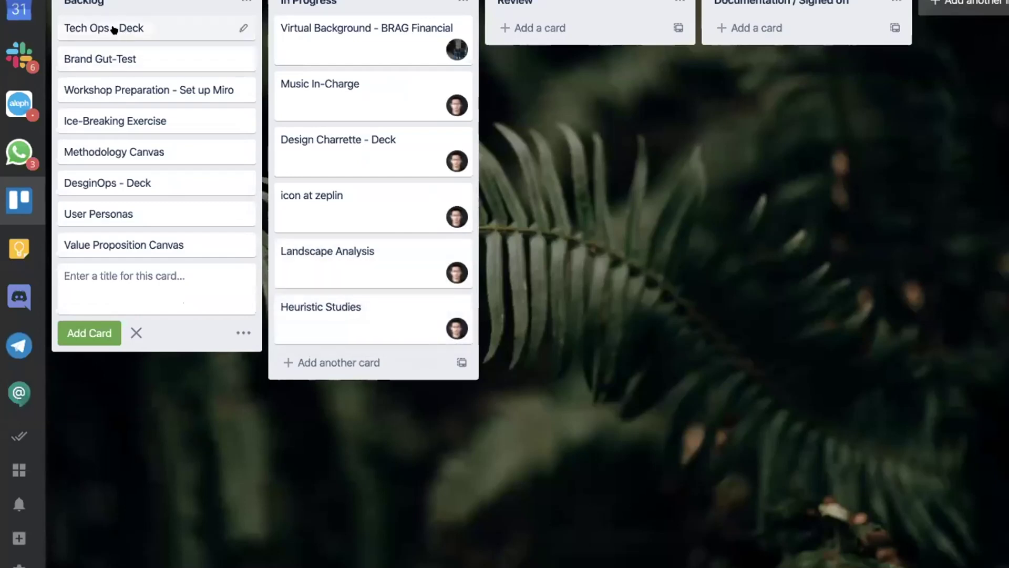
Move the "Tech Ops - Deck" card to the end of In Progress without assigning a member, and dismiss the empty new-card entry in Backlog.
key("e")
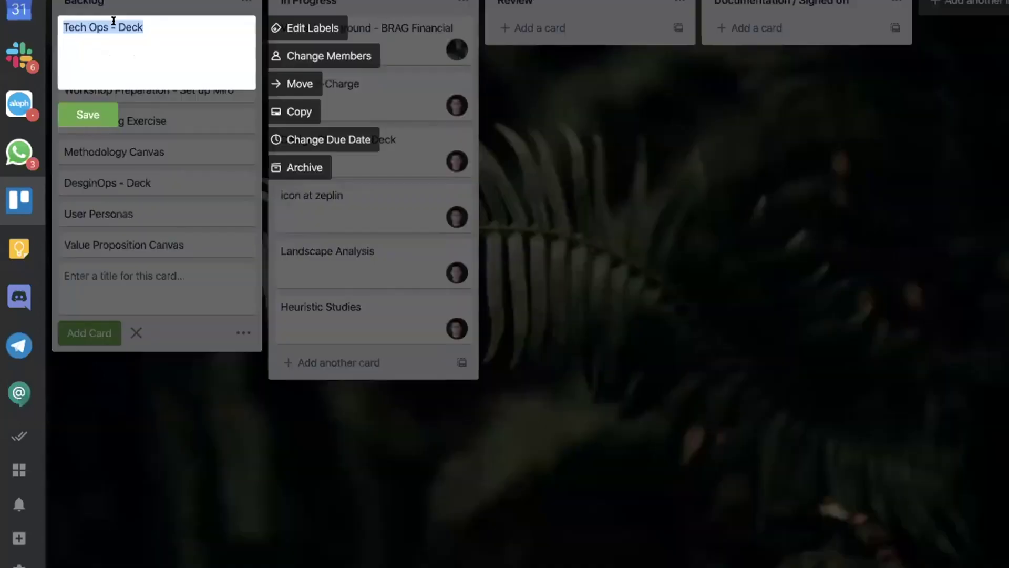
left_click(278, 51)
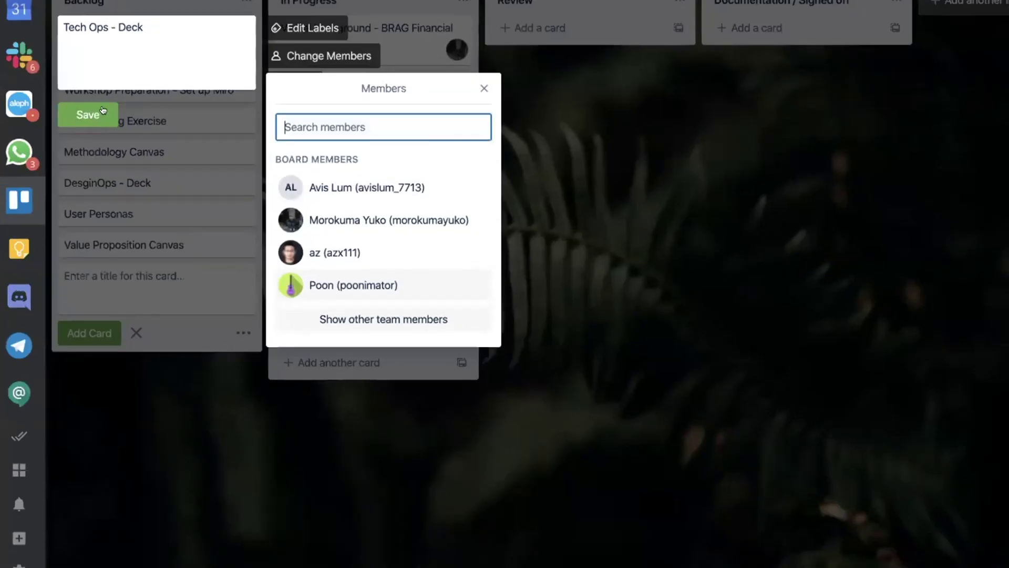
left_click(108, 113)
left_click_drag(277, 110, 321, 363)
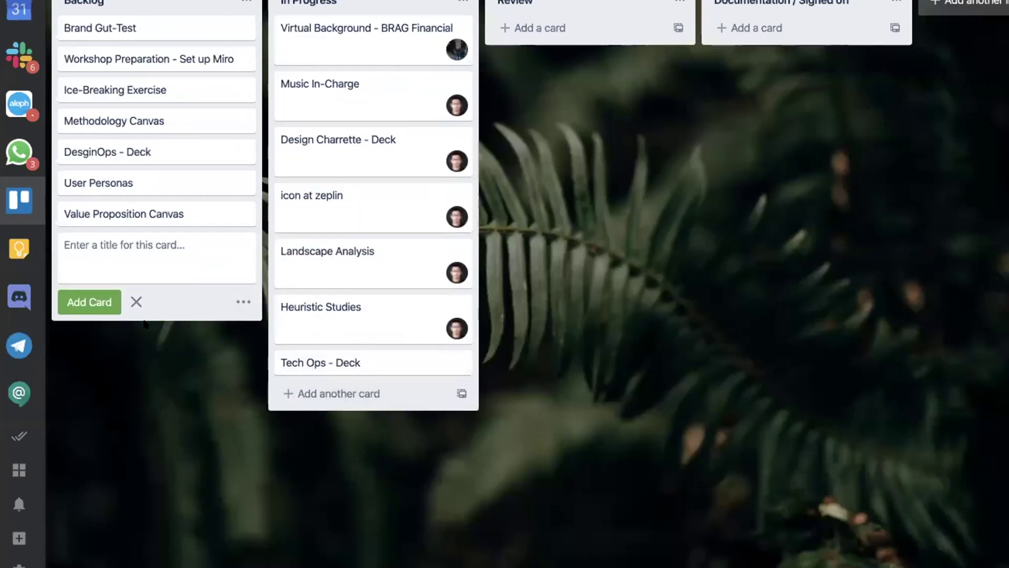
left_click(136, 302)
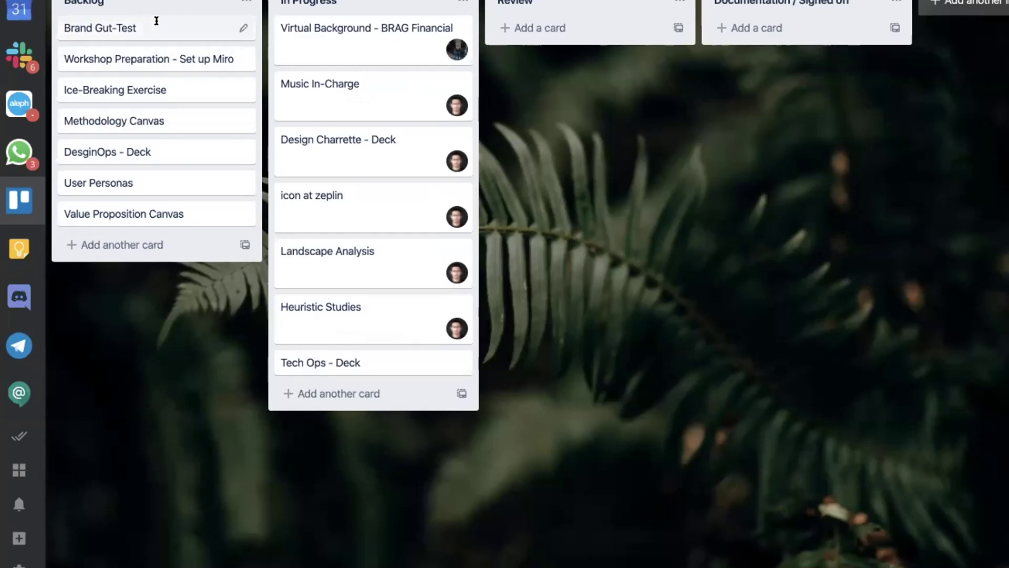
Assign the third listed board member to the "Brand Gut-Test" card and move it from Backlog to the end of In Progress.
key("e")
left_click(291, 56)
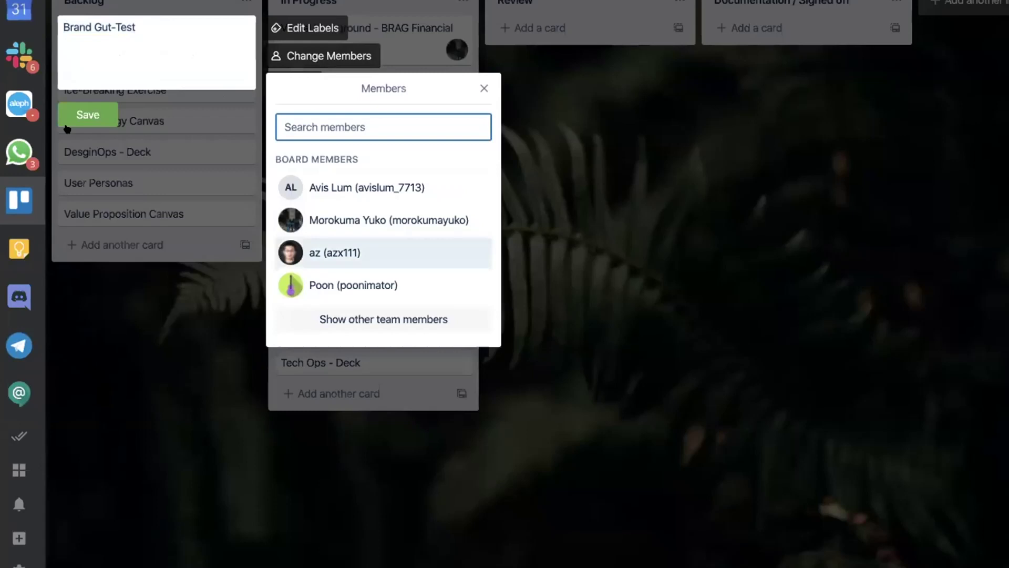
left_click(323, 247)
left_click(97, 130)
left_click_drag(122, 30, 360, 417)
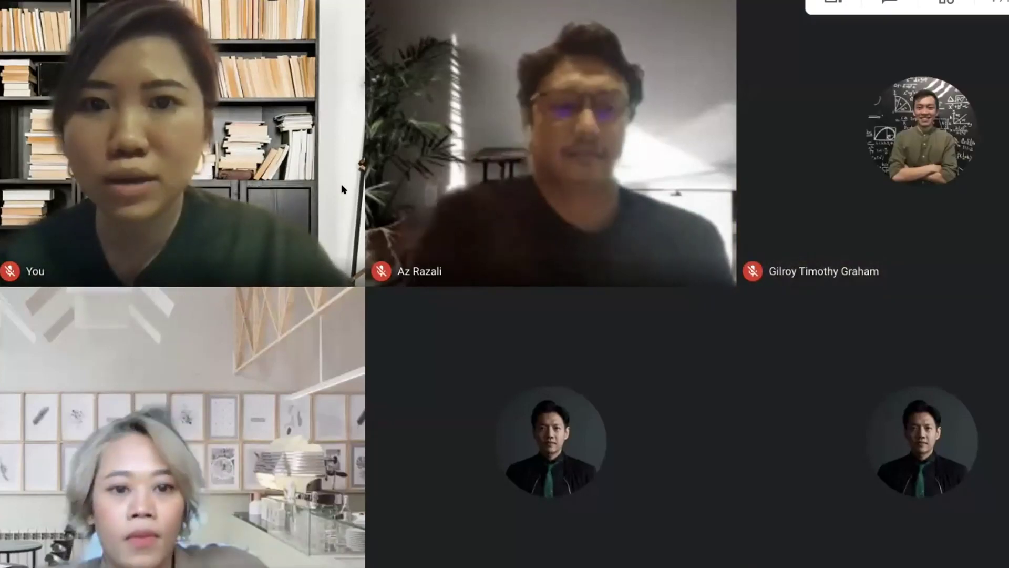
In the Google Meet call, turn off the camera and select the uploaded dark BRAG Financial image as the virtual background.
mouse_move(516, 427)
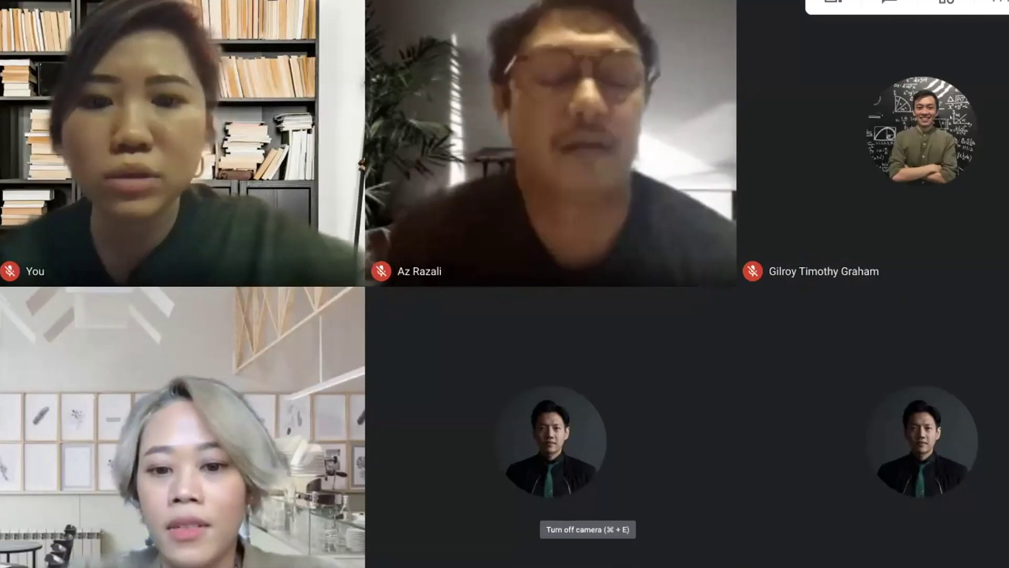
mouse_move(599, 561)
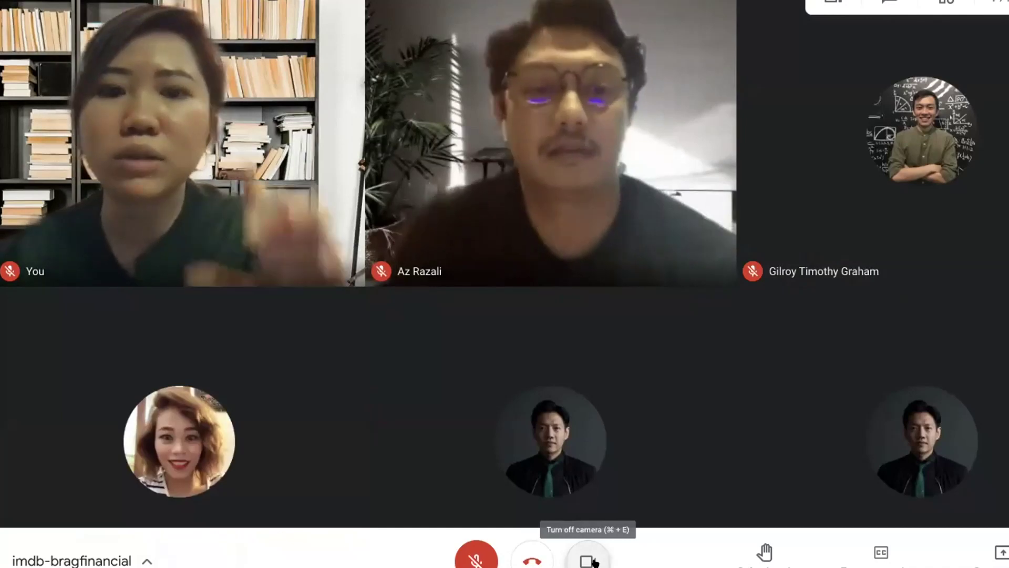
left_click(593, 561)
left_click(1006, 560)
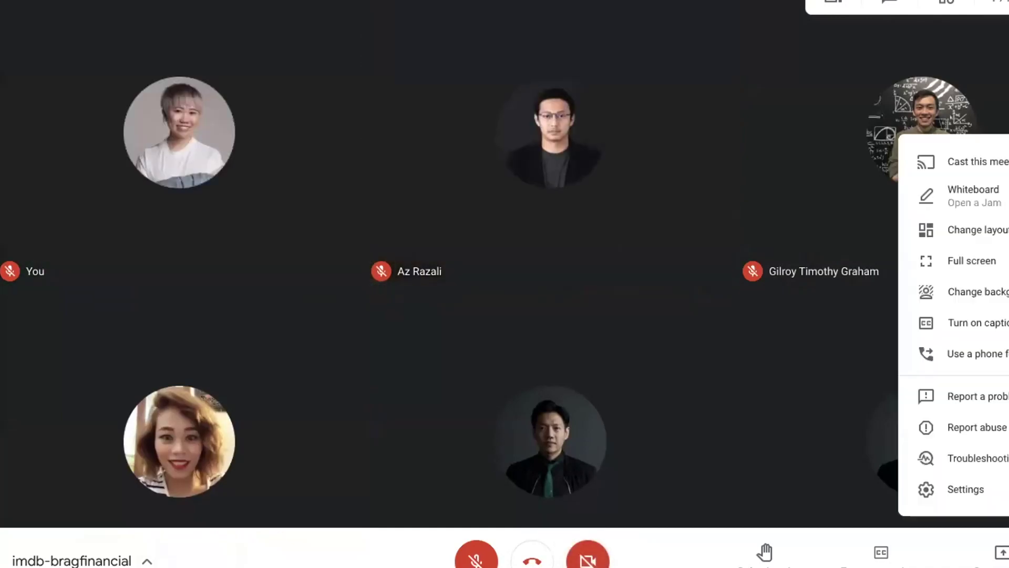
left_click(974, 289)
left_click(945, 241)
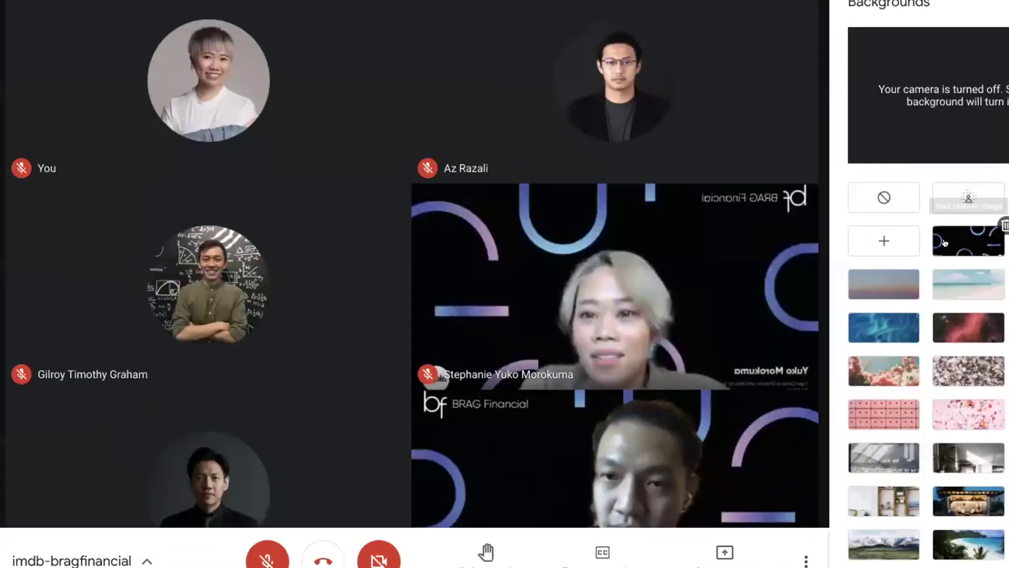